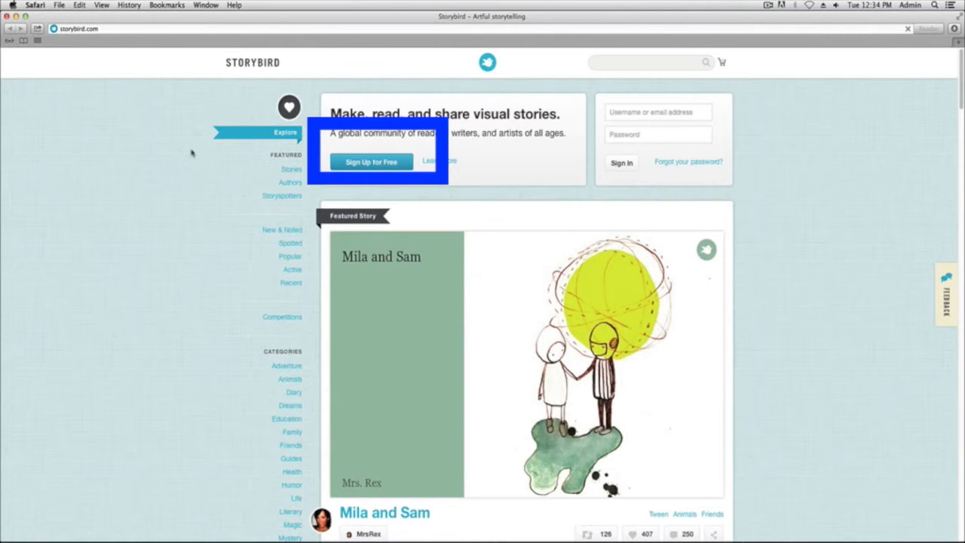
Open the free sign-up form and compare the fields required for Teacher/Class, Kid/under 13 and Regular accounts
{"action": "left_click", "coordinate": [371, 165]}
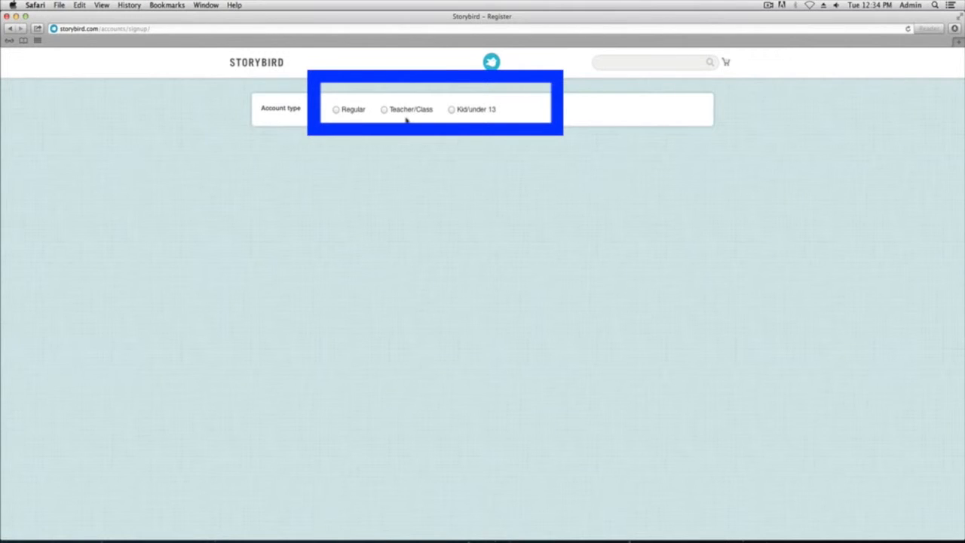
{"action": "left_click", "coordinate": [383, 109]}
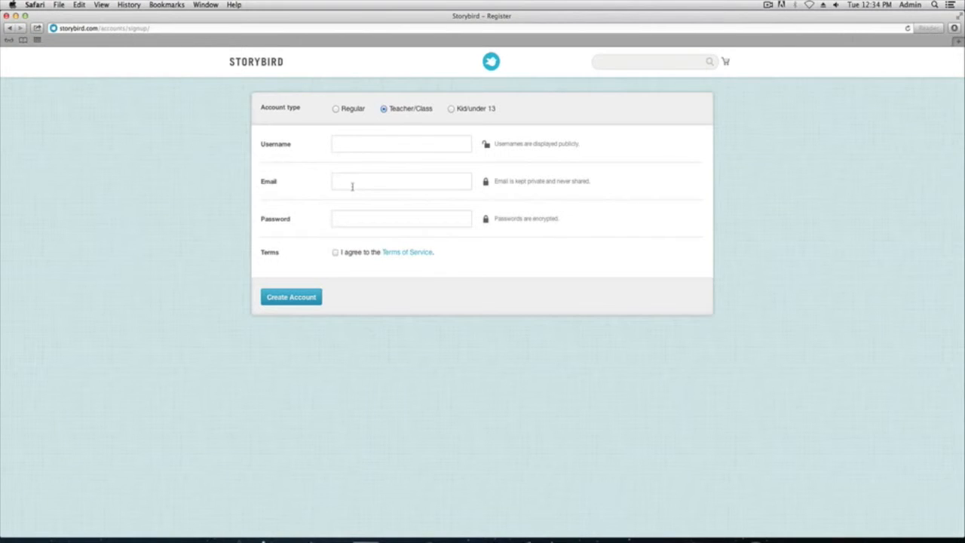
{"action": "left_click", "coordinate": [451, 110]}
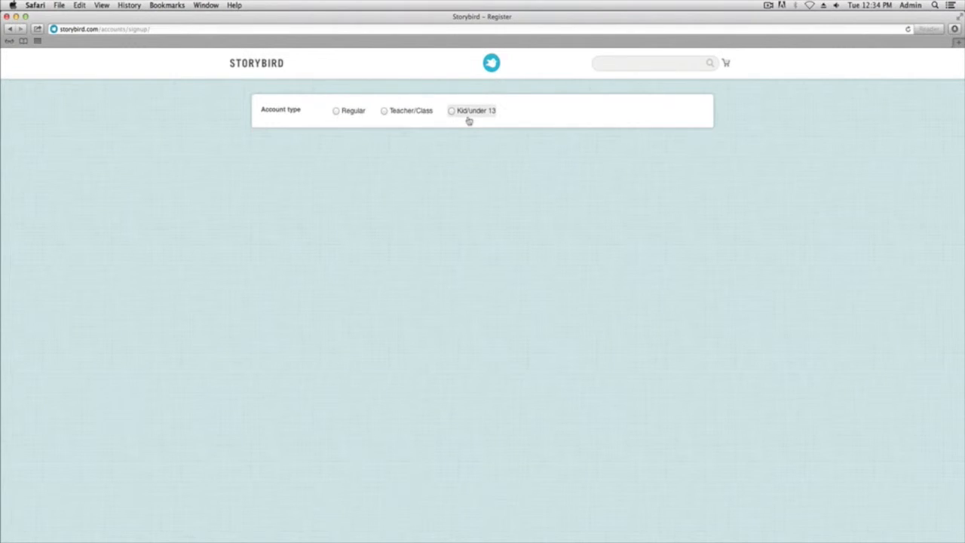
{"action": "left_click", "coordinate": [468, 119]}
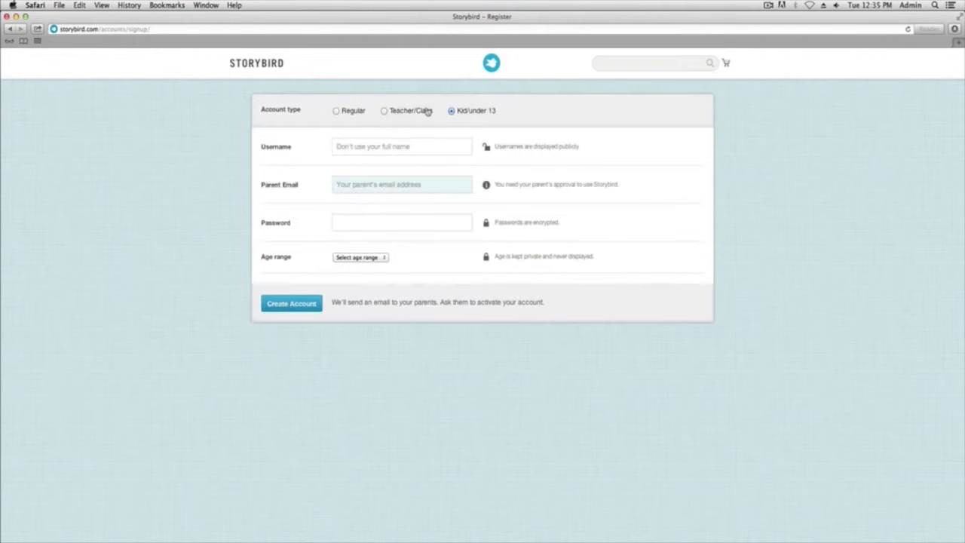
{"action": "left_click", "coordinate": [336, 112]}
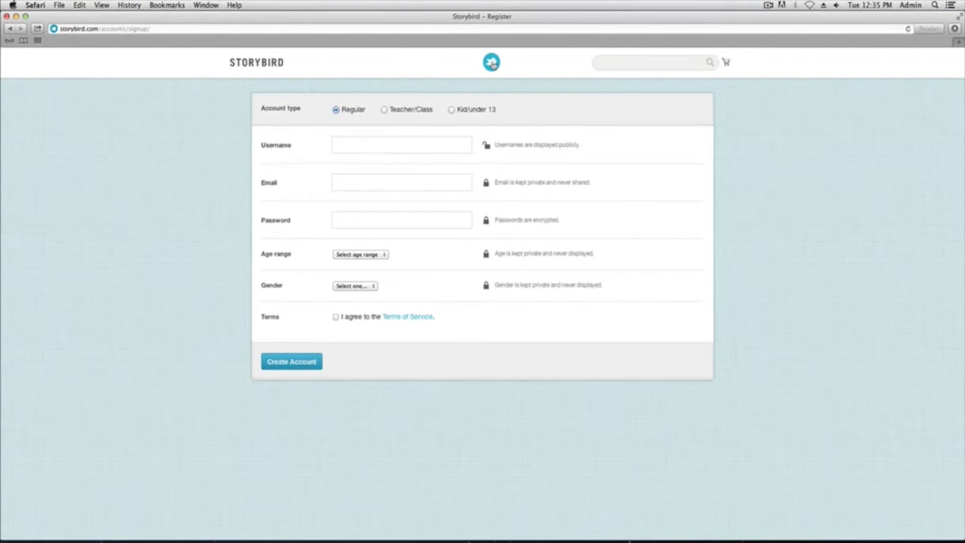
Return to the Storybird home page and sign in with the account's email address and password
{"action": "left_click", "coordinate": [491, 63]}
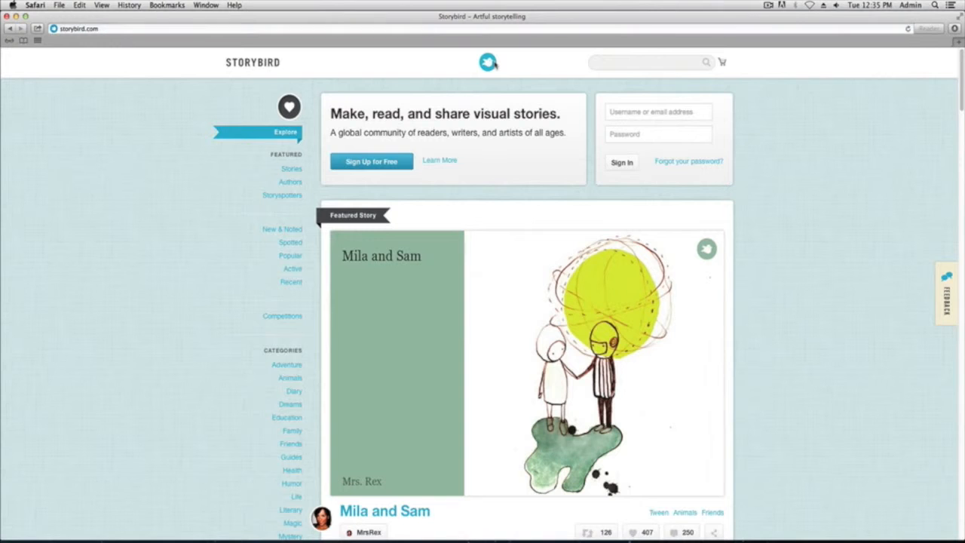
{"action": "left_click", "coordinate": [631, 113]}
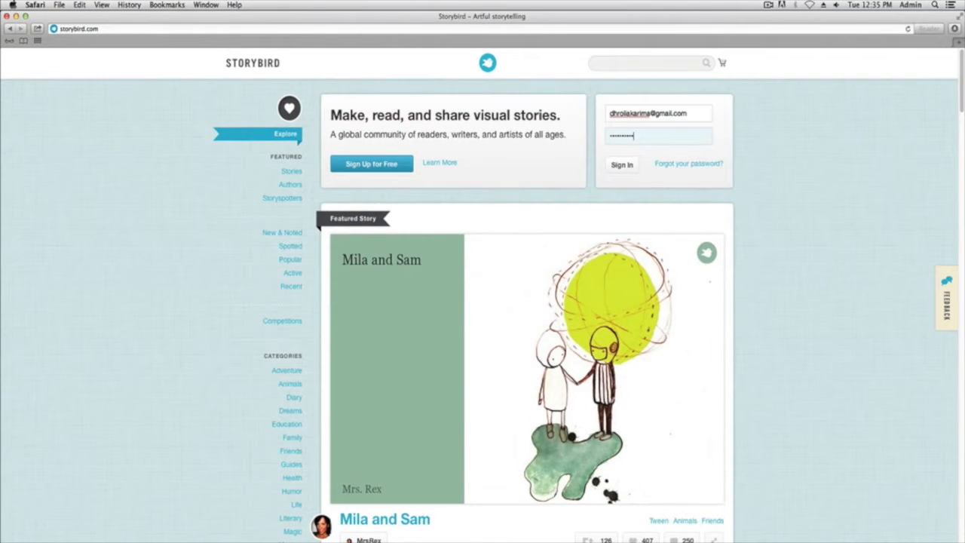
{"action": "type", "text": "••"}
{"action": "key", "text": "Return"}
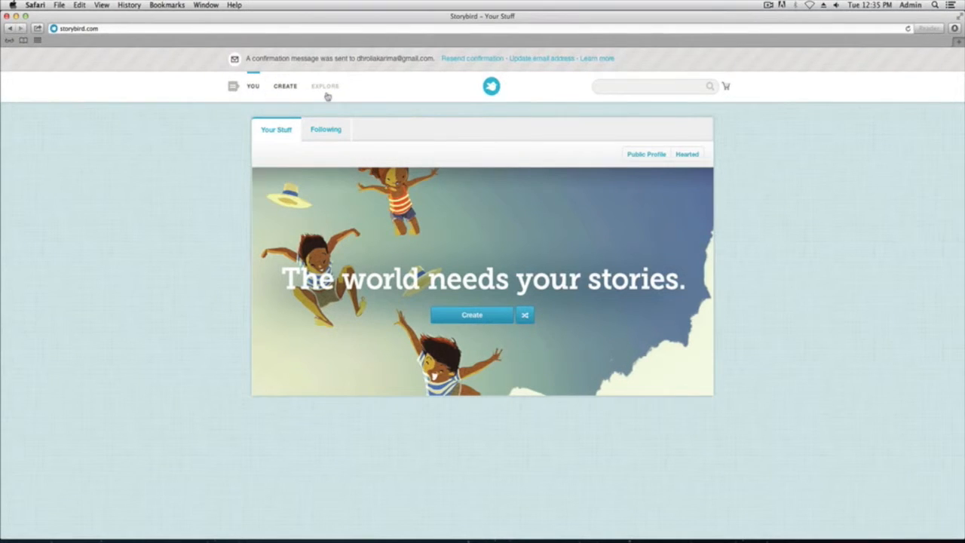
Check the account options under You, and look through the featured story, New & Noted stories and artwork on the Explore page
{"action": "left_click", "coordinate": [255, 89]}
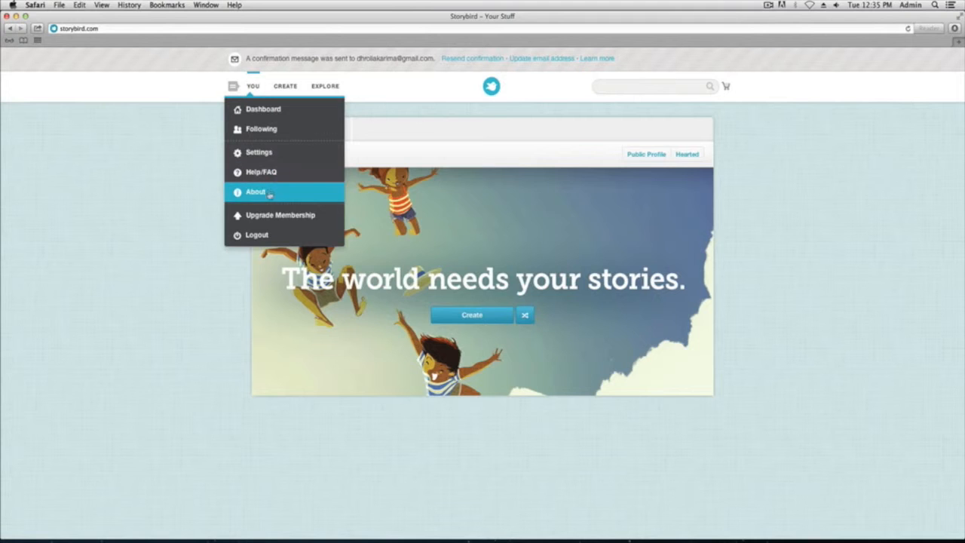
{"action": "left_click", "coordinate": [316, 89]}
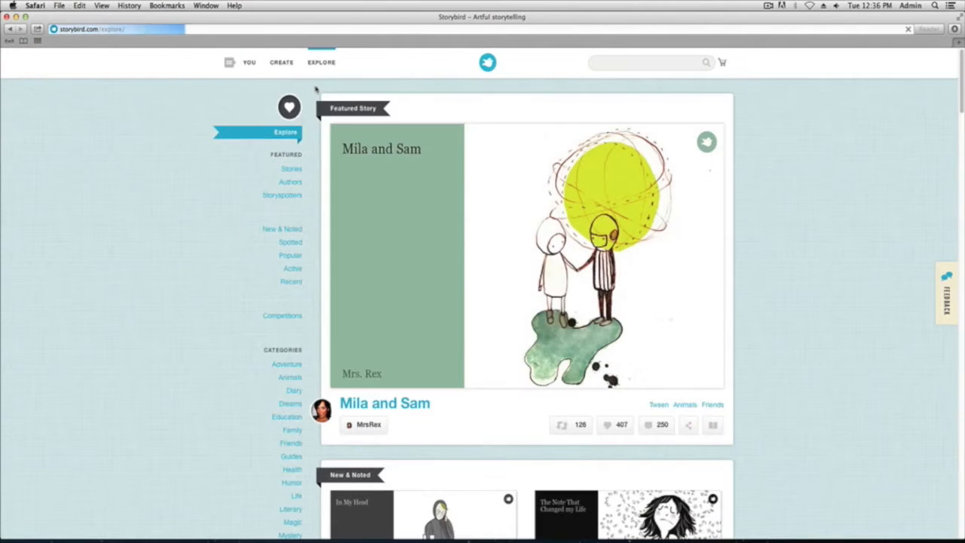
{"action": "scroll", "coordinate": [482, 294], "scroll_direction": "down", "scroll_amount": 5}
{"action": "scroll", "coordinate": [483, 294], "scroll_direction": "down", "scroll_amount": 10}
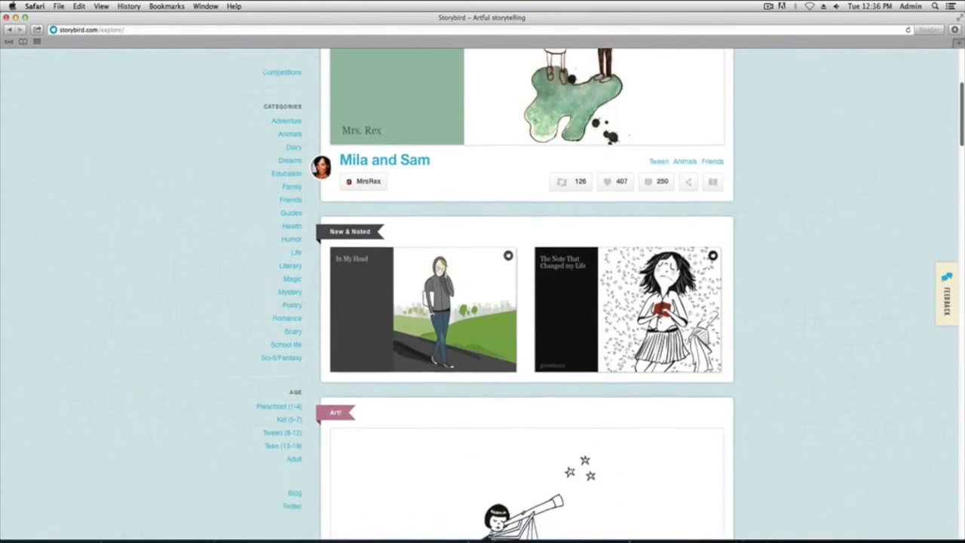
{"action": "scroll", "coordinate": [482, 294], "scroll_direction": "up", "scroll_amount": 14}
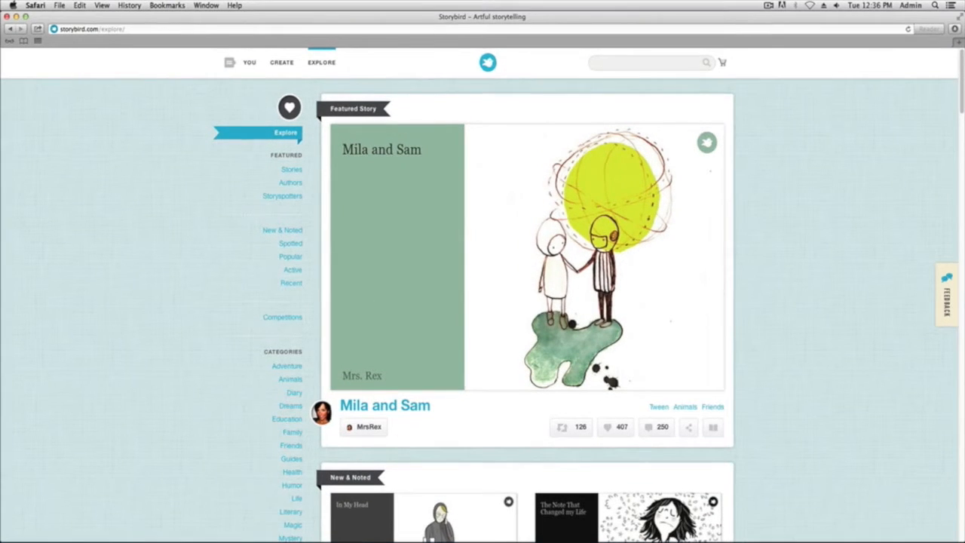
{"action": "mouse_move", "coordinate": [664, 304]}
{"action": "left_click_drag", "start_coordinate": [962, 106], "coordinate": [963, 155]}
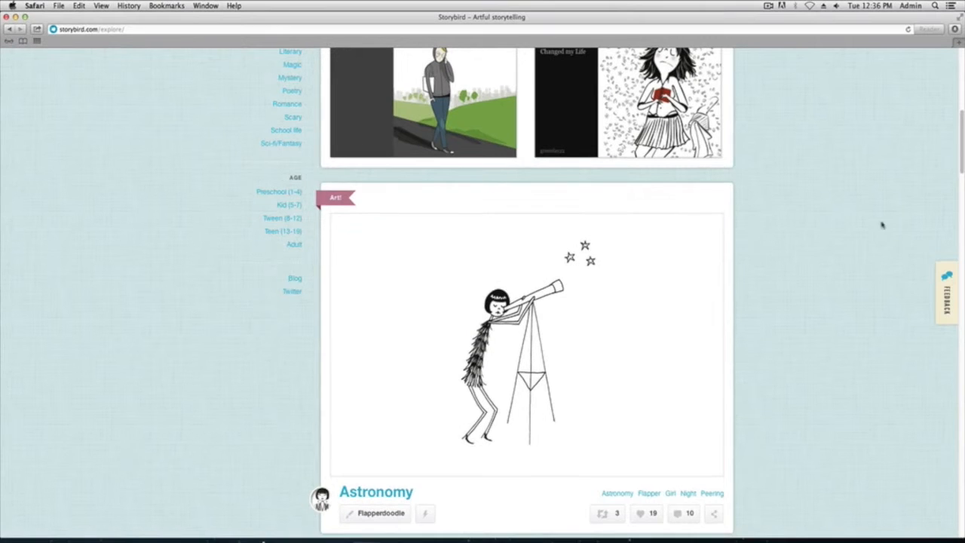
{"action": "left_click_drag", "start_coordinate": [962, 158], "coordinate": [952, 106]}
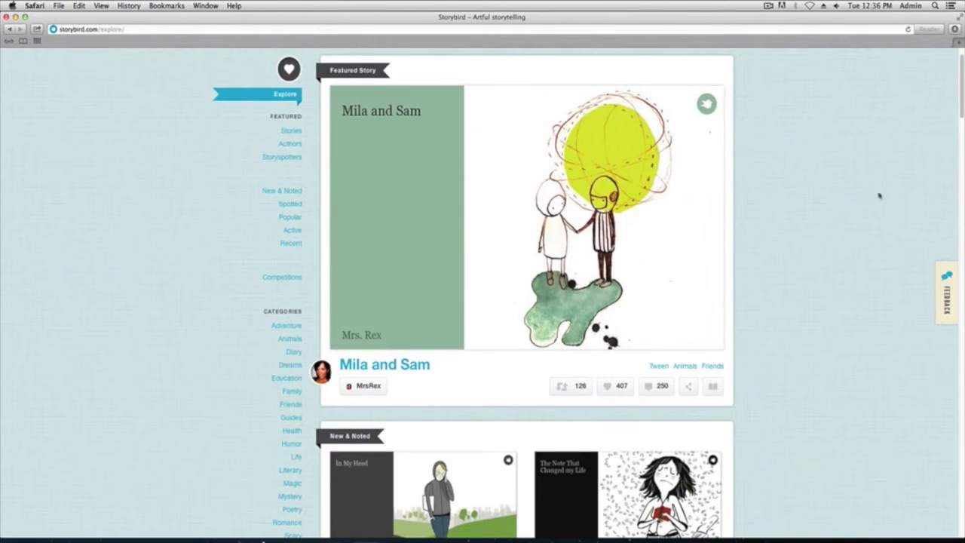
Open the featured story "Mila and Sam" and read through its first few pages
{"action": "left_click", "coordinate": [409, 373]}
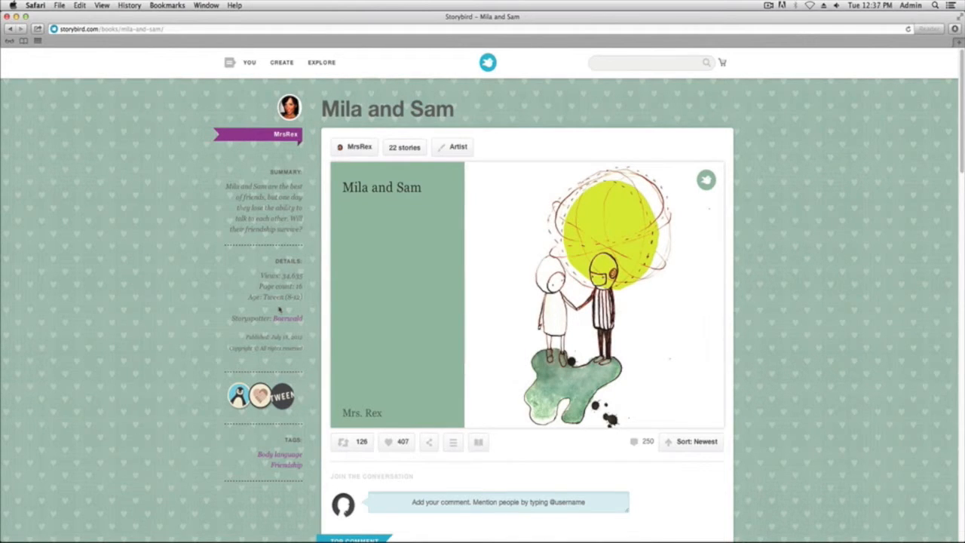
{"action": "mouse_move", "coordinate": [413, 377]}
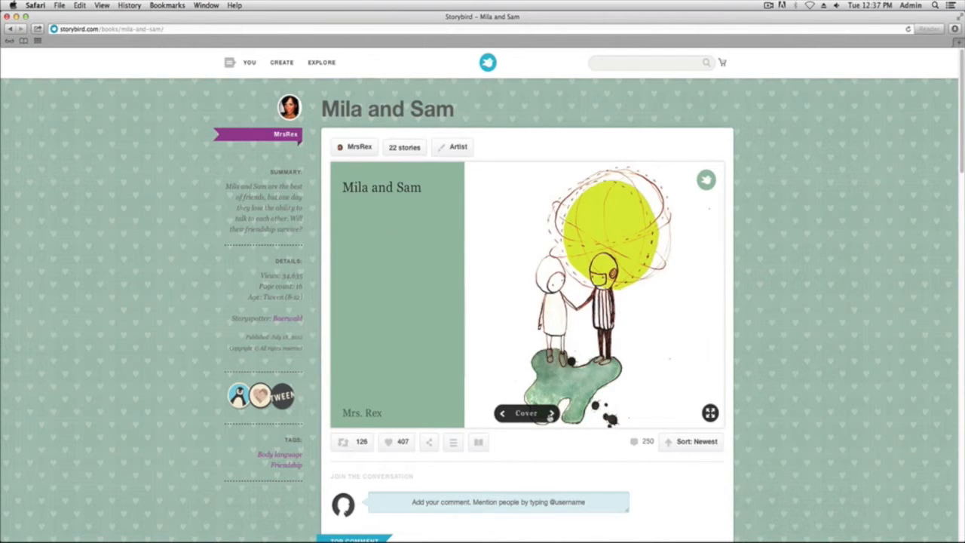
{"action": "left_click", "coordinate": [552, 414]}
{"action": "left_click", "coordinate": [553, 415]}
{"action": "left_click", "coordinate": [552, 415]}
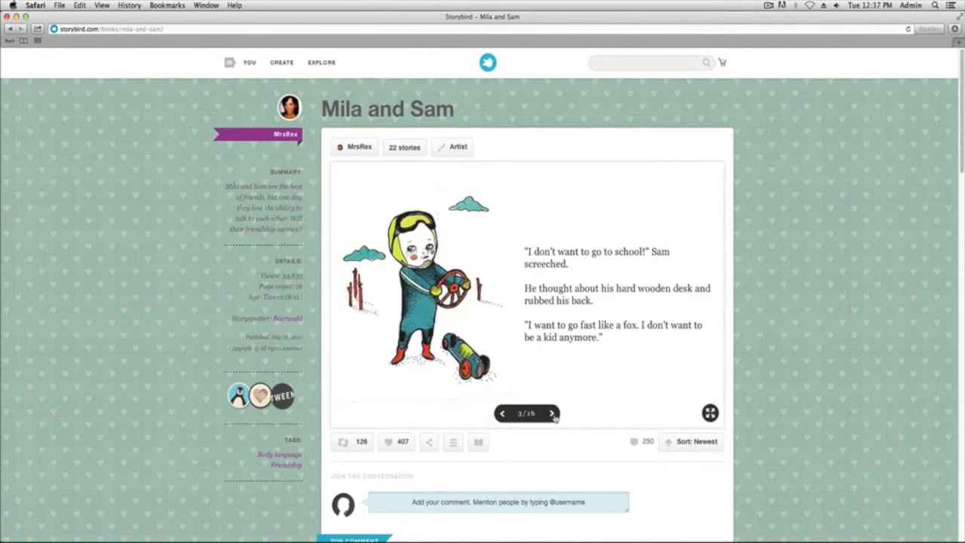
{"action": "left_click", "coordinate": [553, 415]}
{"action": "left_click", "coordinate": [552, 415]}
{"action": "left_click", "coordinate": [553, 415]}
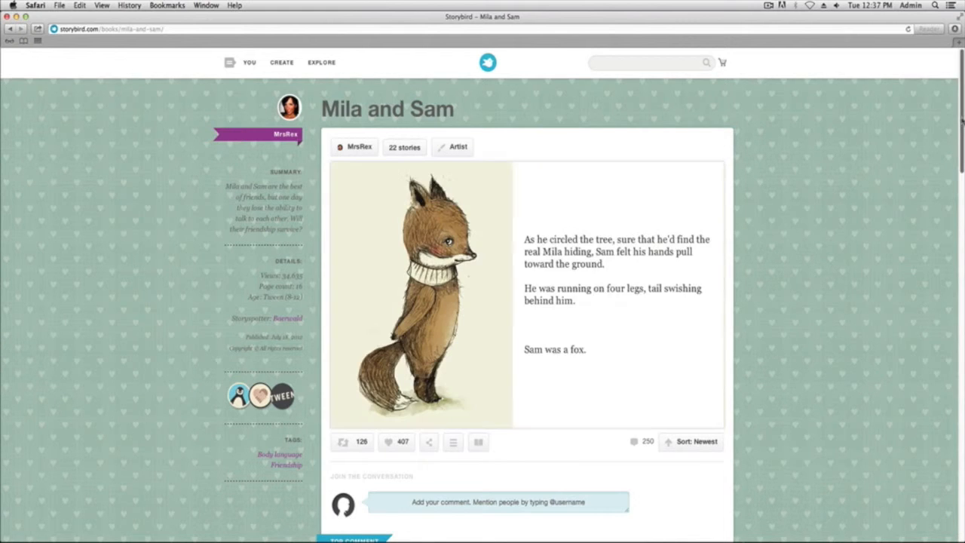
Examine the reader comments below the story and open the field for adding a comment
{"action": "scroll", "coordinate": [963, 132], "scroll_direction": "down", "scroll_amount": 2}
{"action": "scroll", "coordinate": [963, 132], "scroll_direction": "down", "scroll_amount": 4}
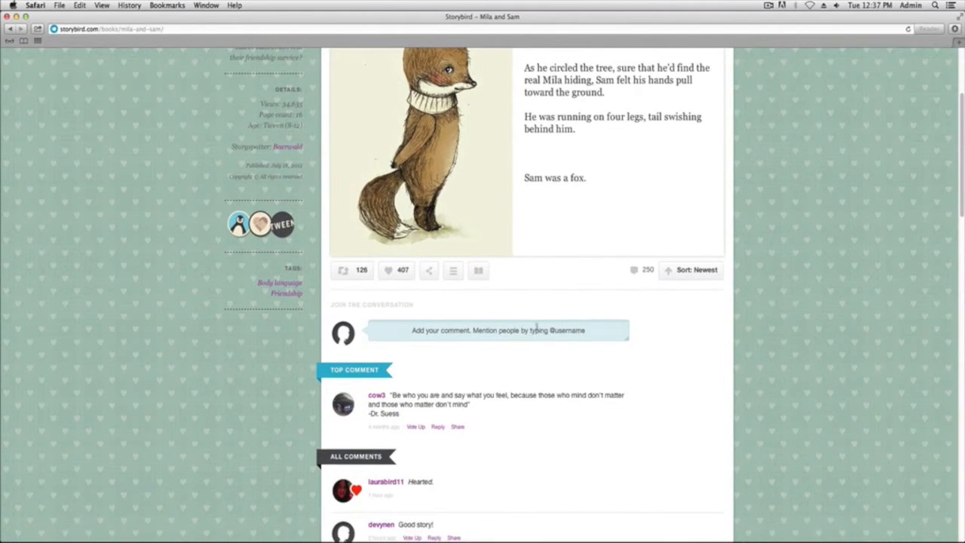
{"action": "left_click", "coordinate": [503, 320]}
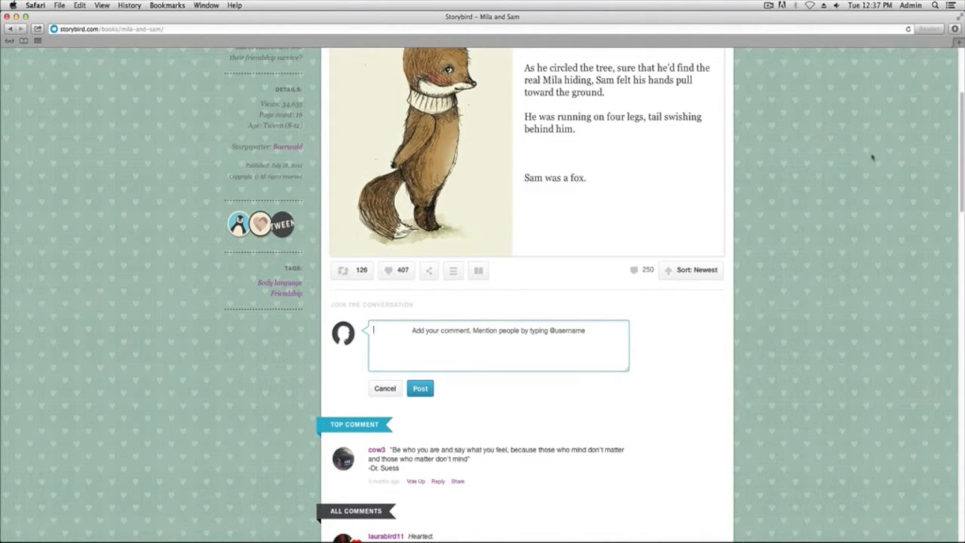
{"action": "left_click_drag", "start_coordinate": [962, 111], "coordinate": [962, 63]}
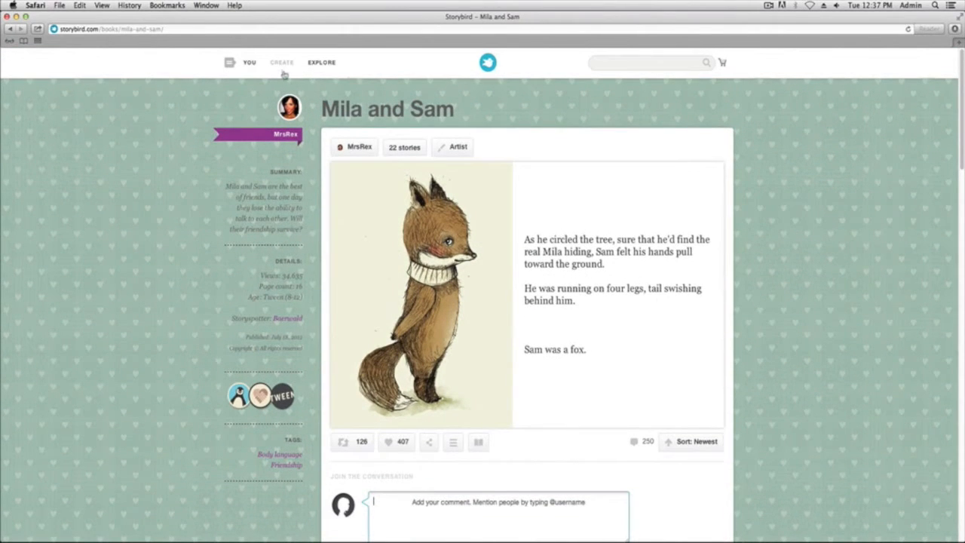
Go to the Create page and search its artwork tags for "party"
{"action": "left_click", "coordinate": [282, 68]}
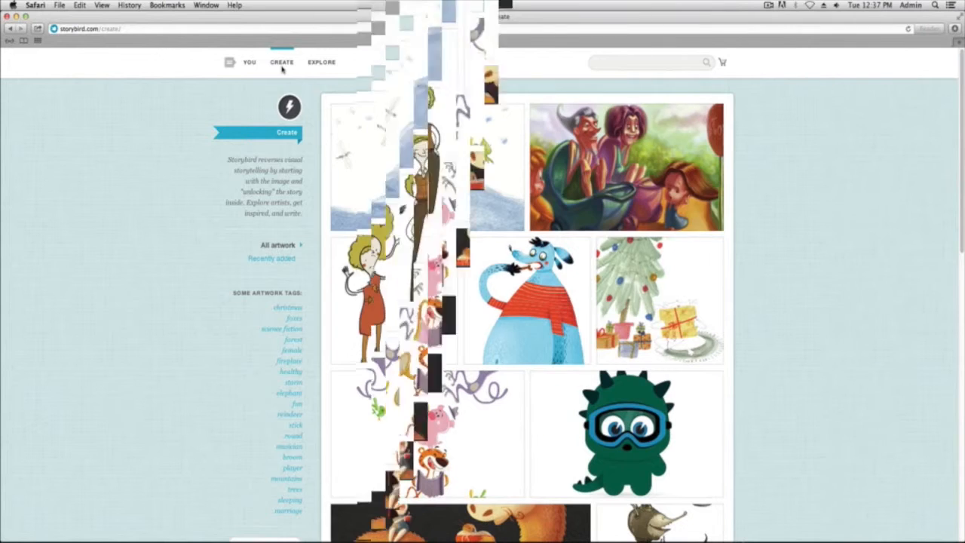
{"action": "scroll", "coordinate": [932, 126], "scroll_direction": "down", "scroll_amount": 1}
{"action": "scroll", "coordinate": [482, 294], "scroll_direction": "down", "scroll_amount": 14}
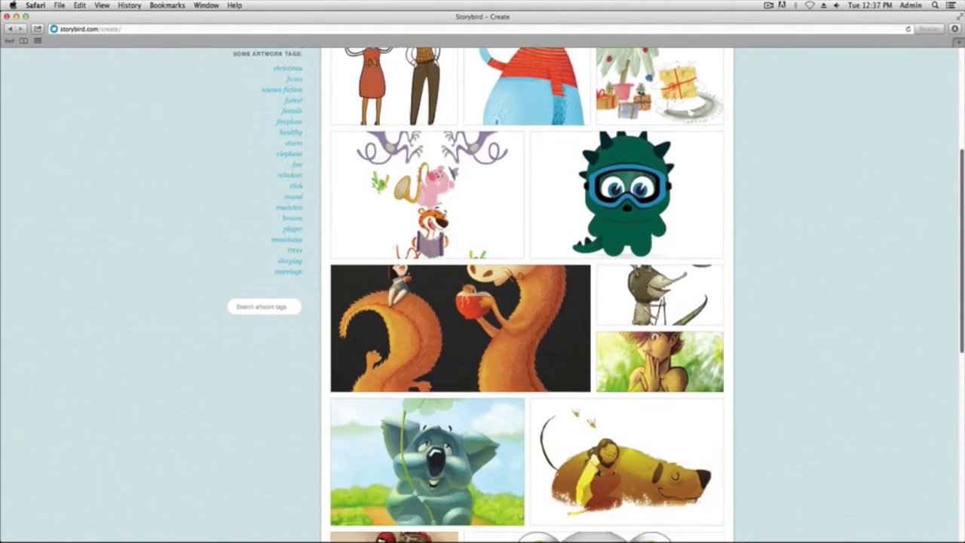
{"action": "scroll", "coordinate": [483, 294], "scroll_direction": "up", "scroll_amount": 14}
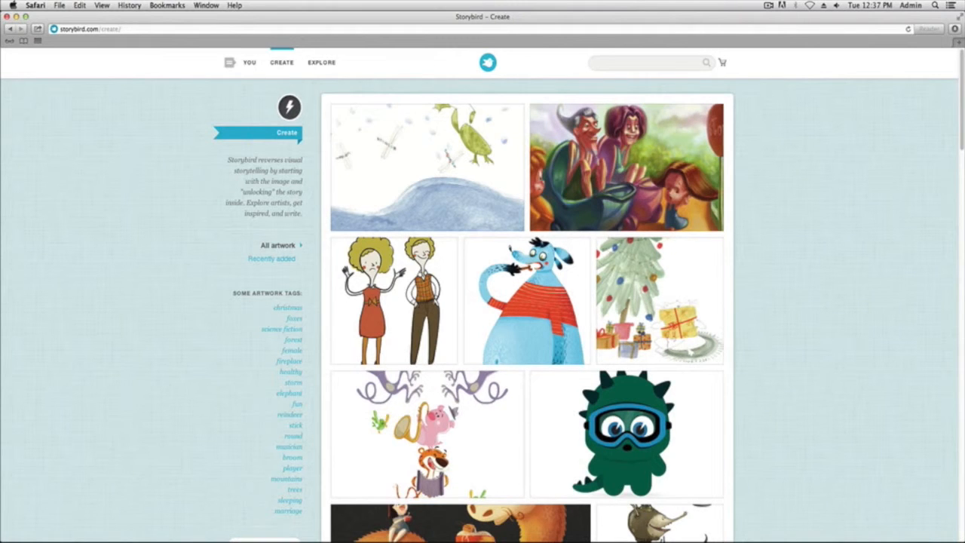
{"action": "left_click_drag", "start_coordinate": [963, 140], "coordinate": [939, 189]}
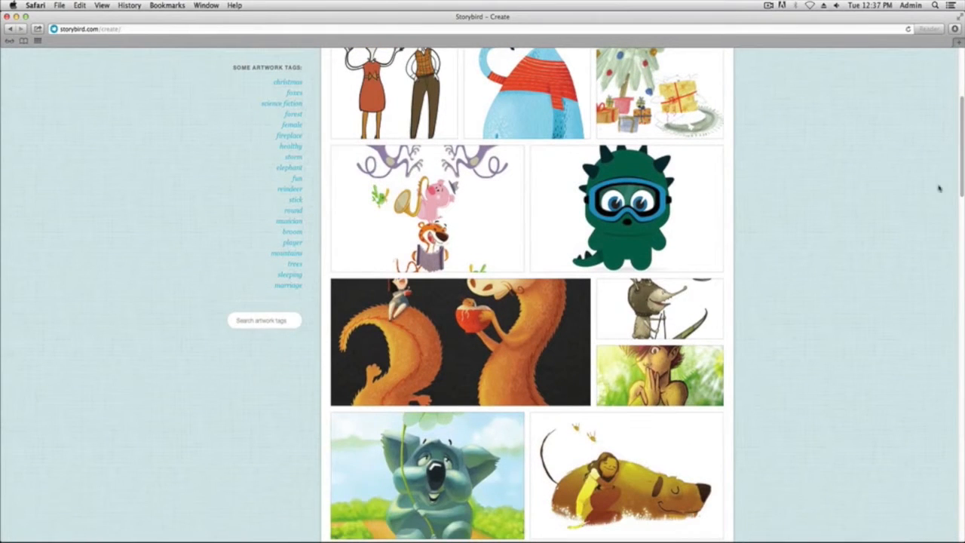
{"action": "left_click", "coordinate": [253, 318]}
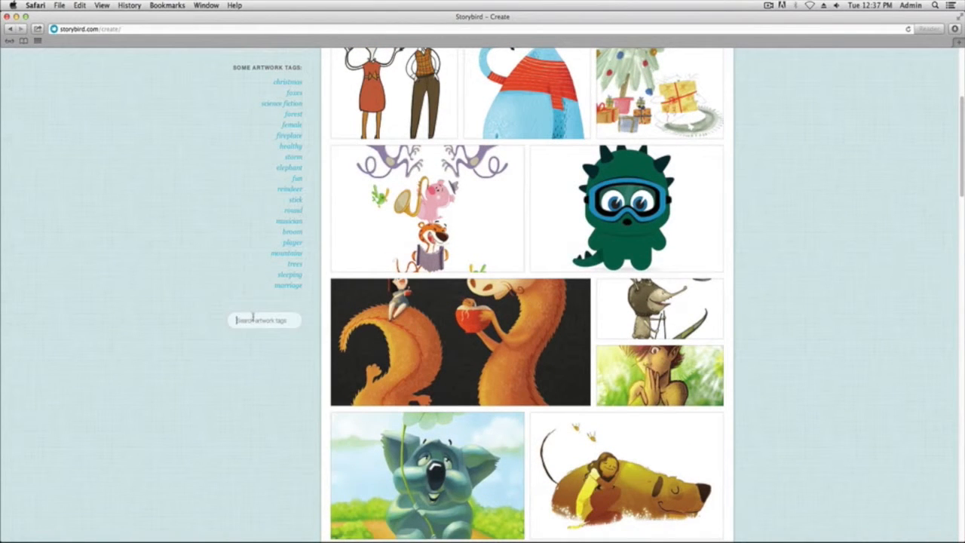
{"action": "type", "text": "d"}
{"action": "key", "text": "Return"}
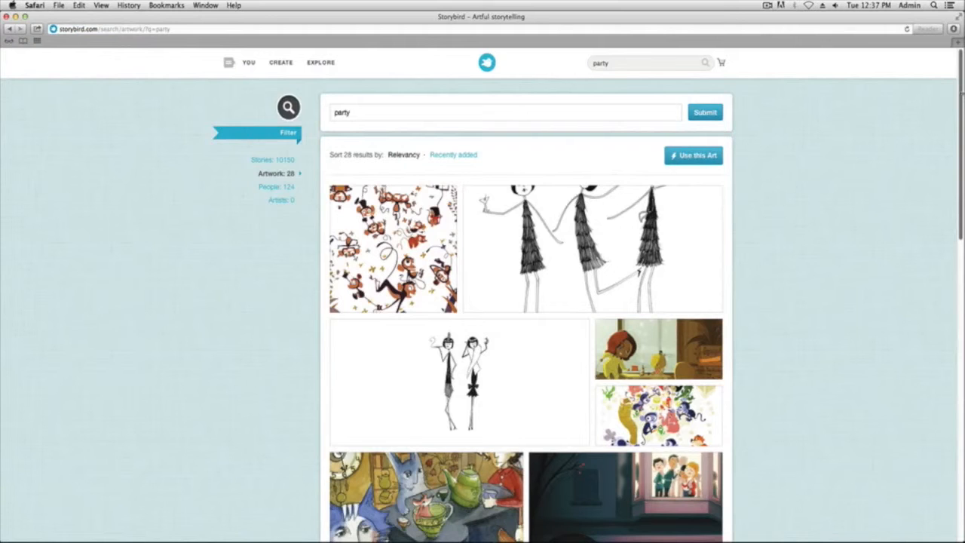
Open the "Cheshire Tea Party" artwork from the party results and use this art for a story
{"action": "scroll", "coordinate": [526, 294], "scroll_direction": "down", "scroll_amount": 5}
{"action": "left_click_drag", "start_coordinate": [959, 156], "coordinate": [960, 238]}
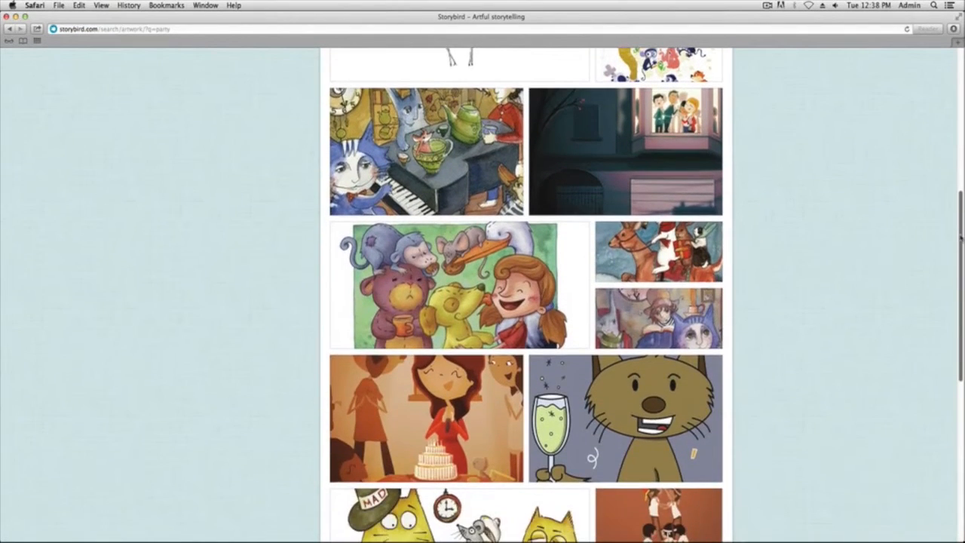
{"action": "scroll", "coordinate": [960, 236], "scroll_direction": "up", "scroll_amount": 10}
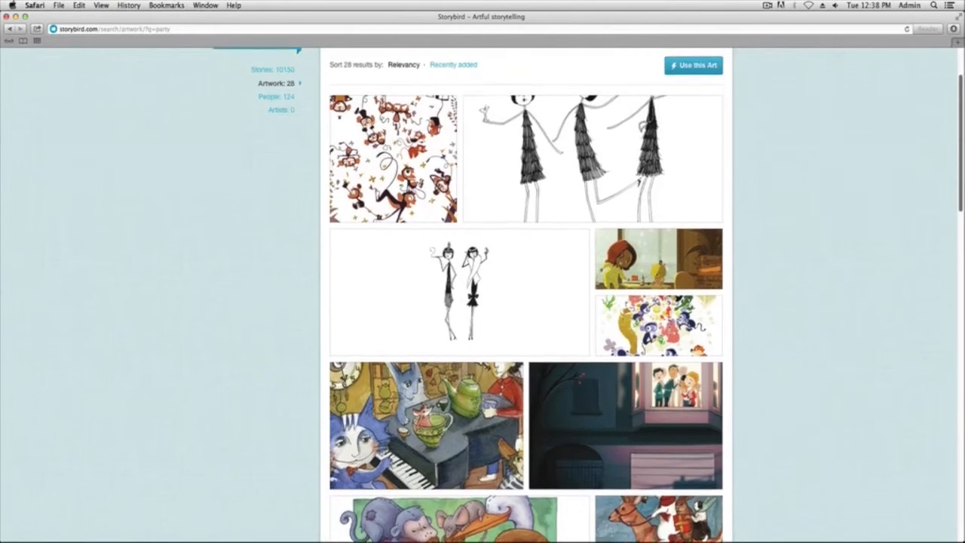
{"action": "scroll", "coordinate": [527, 294], "scroll_direction": "up", "scroll_amount": 2}
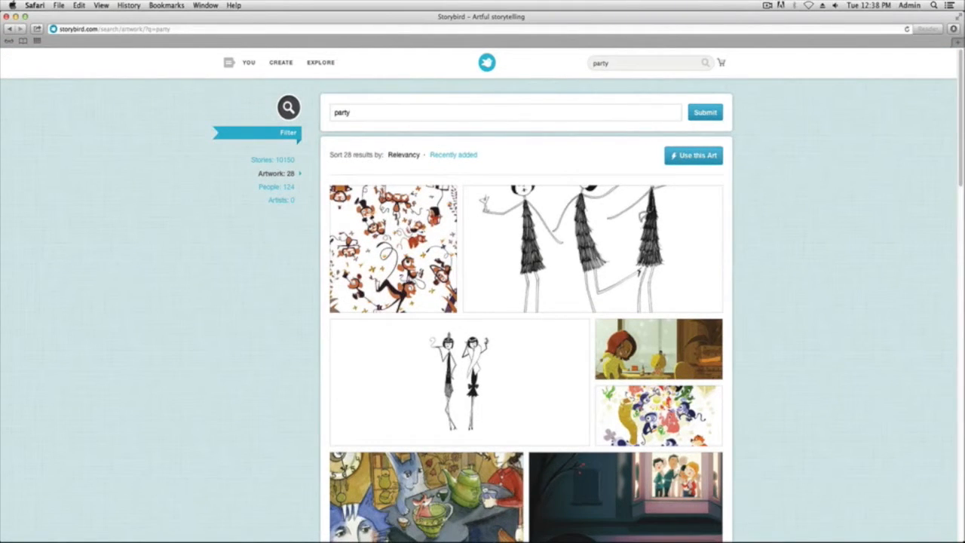
{"action": "left_click", "coordinate": [488, 489]}
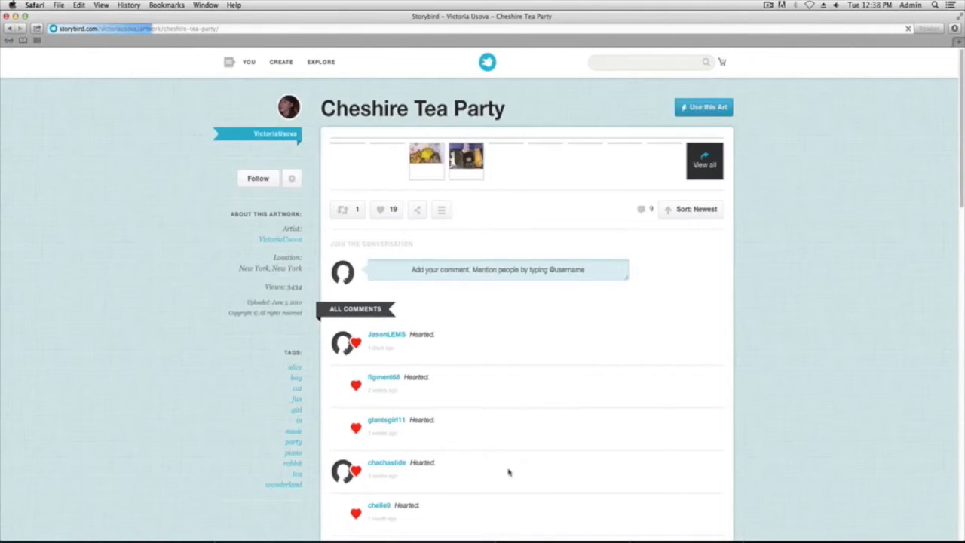
{"action": "left_click", "coordinate": [698, 112]}
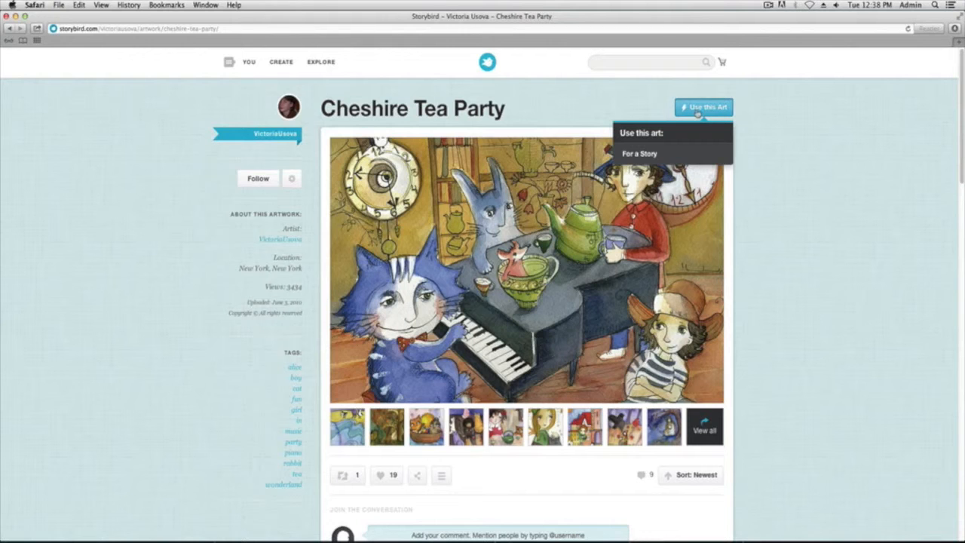
{"action": "left_click", "coordinate": [675, 154]}
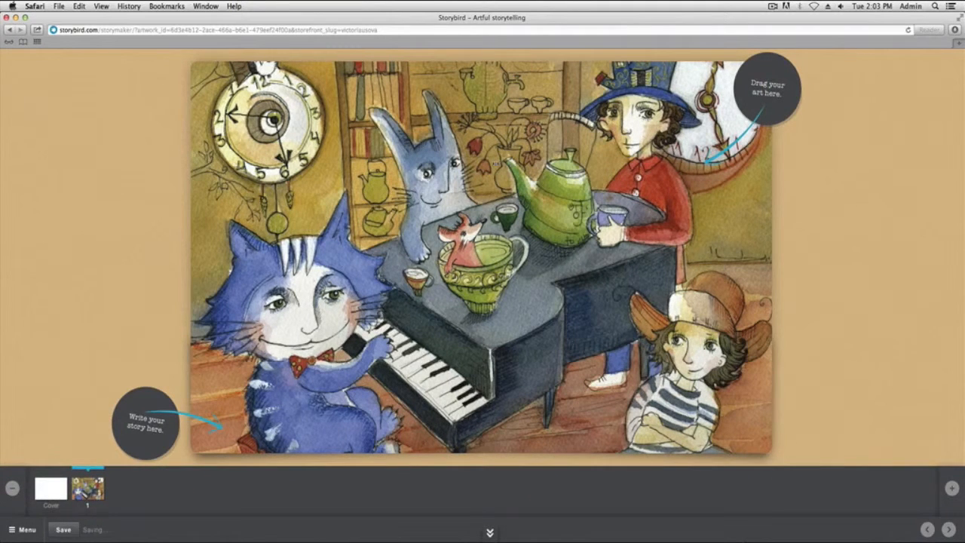
Move the page 1 artwork to the right-hand side and write "Jack turned two years old." beside it
{"action": "left_click_drag", "start_coordinate": [495, 162], "coordinate": [609, 179]}
{"action": "type", "text": "Jack turned two years old"}
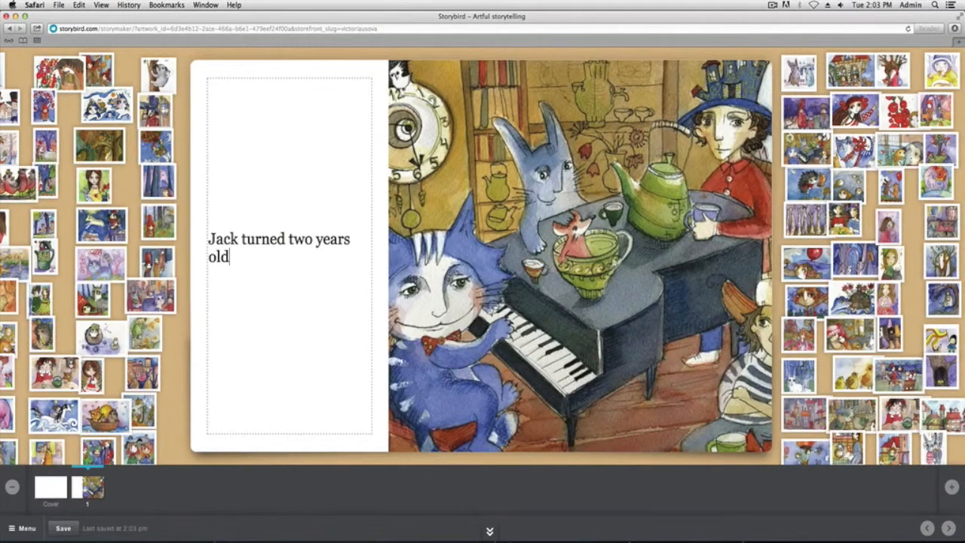
{"action": "type", "text": "."}
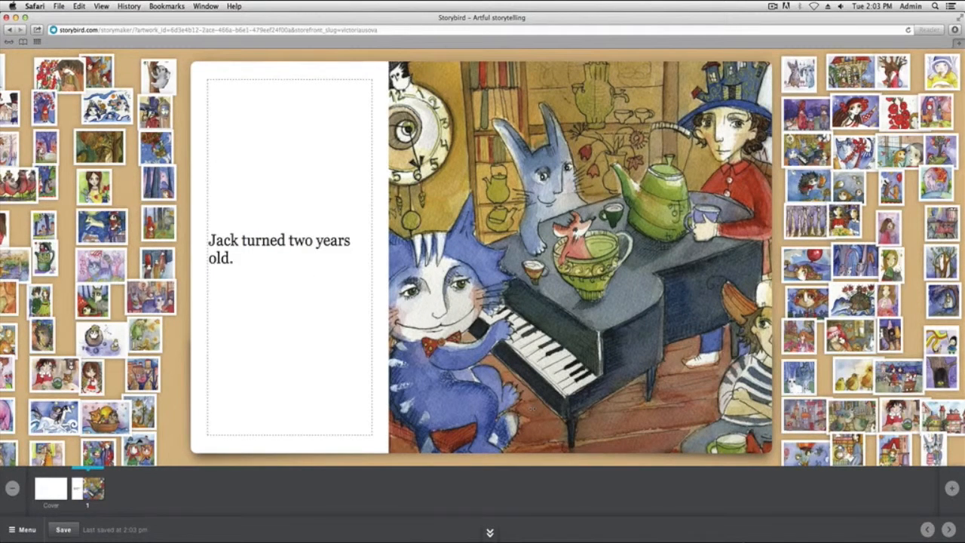
Add page 2 with the red-roofed house artwork and the text "Jack invited all his friends to the birthday party."
{"action": "left_click", "coordinate": [952, 488]}
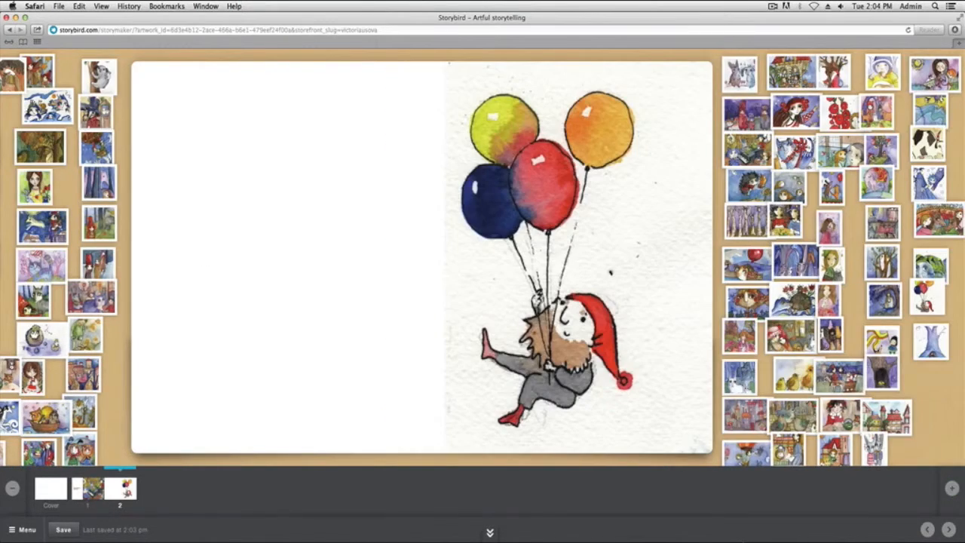
{"action": "left_click_drag", "start_coordinate": [792, 72], "coordinate": [547, 291]}
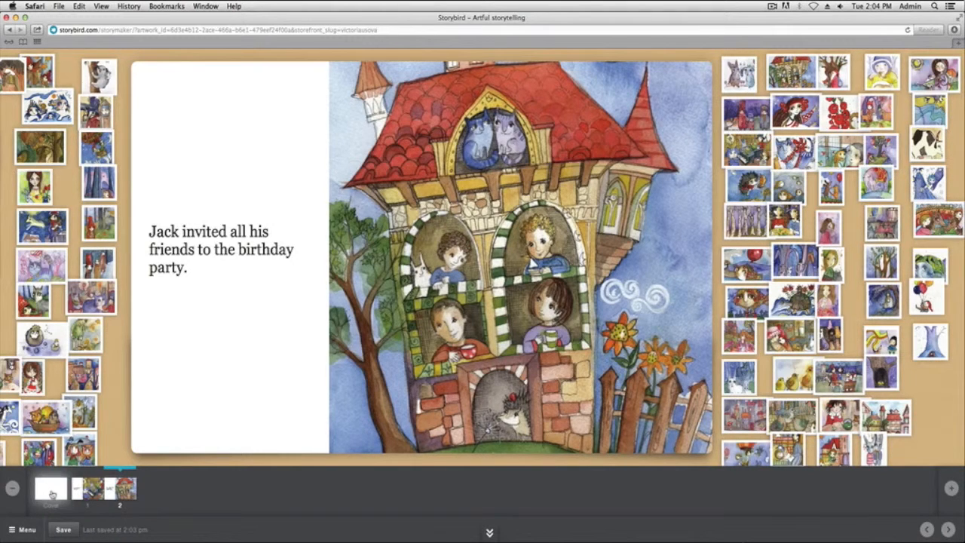
Give the cover the Journal style with the sailing ship pattern and title it "BIRTHDAY PARTY"
{"action": "left_click", "coordinate": [51, 494]}
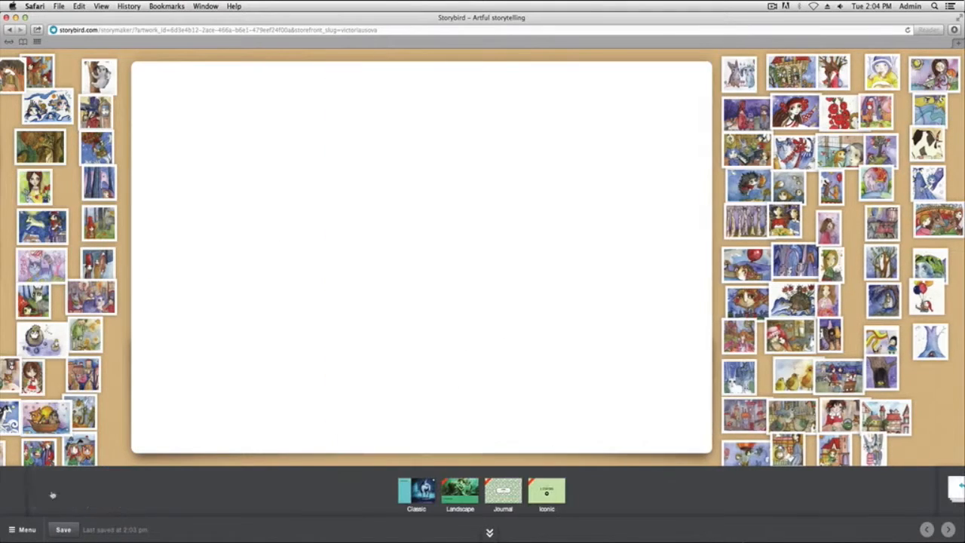
{"action": "left_click", "coordinate": [504, 494]}
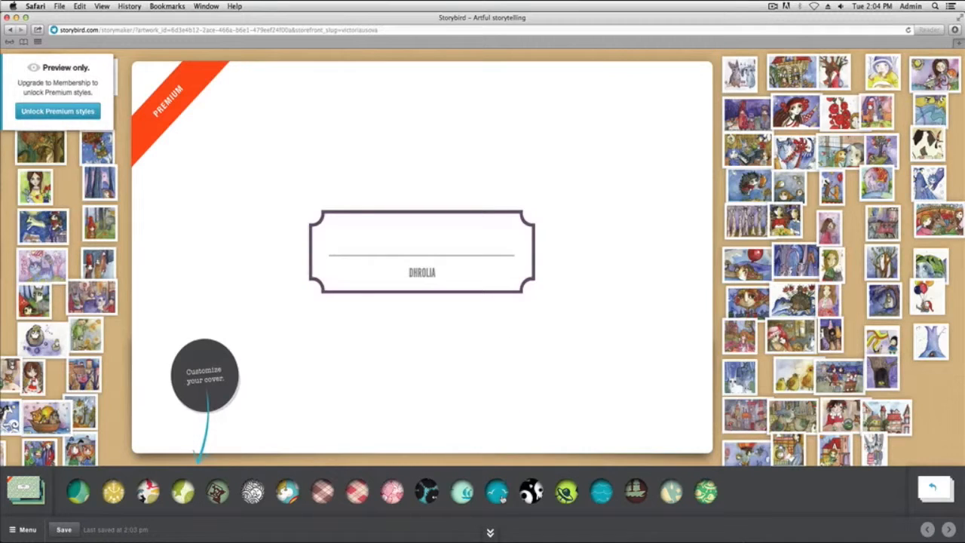
{"action": "left_click", "coordinate": [367, 244]}
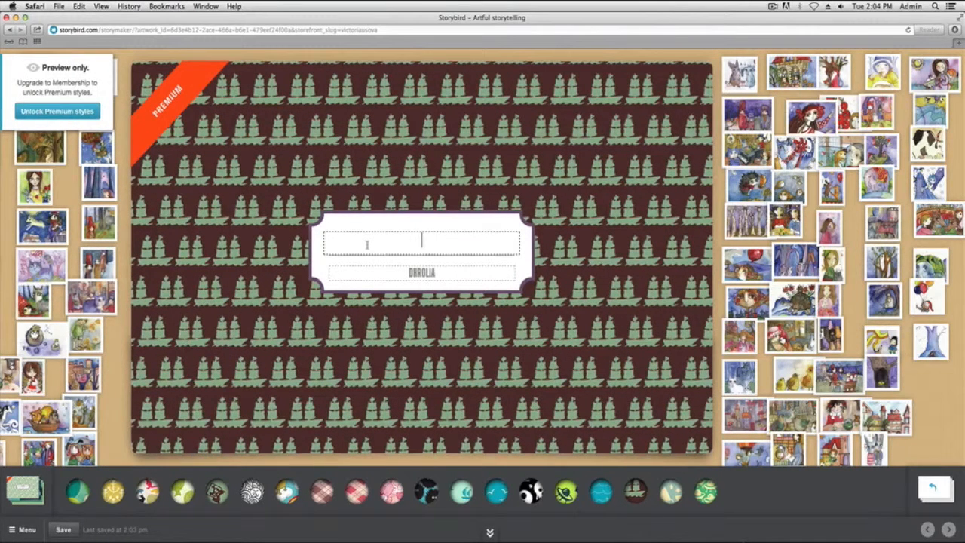
{"action": "type", "text": "BIRTHD"}
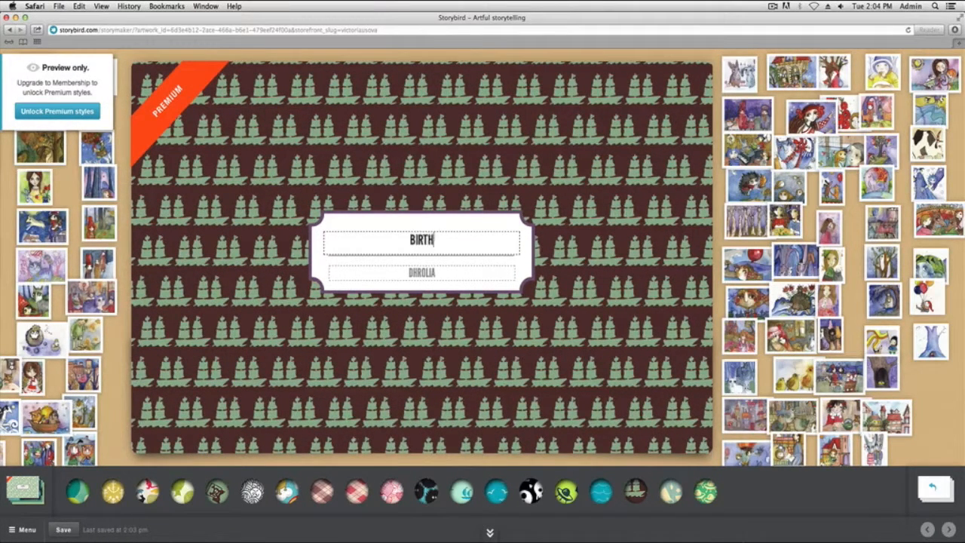
{"action": "type", "text": "AY PARTY"}
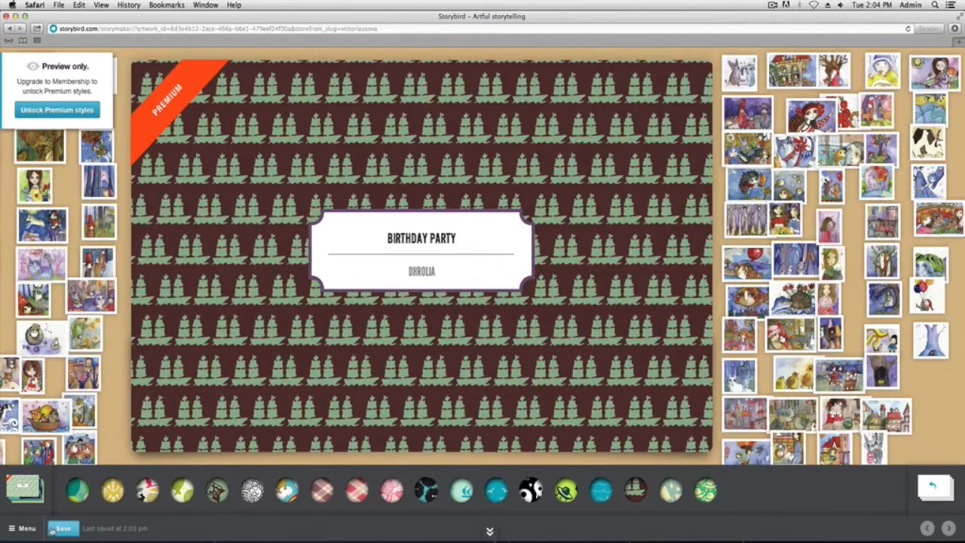
Save the story and start publishing it to open its story details
{"action": "left_click", "coordinate": [54, 529]}
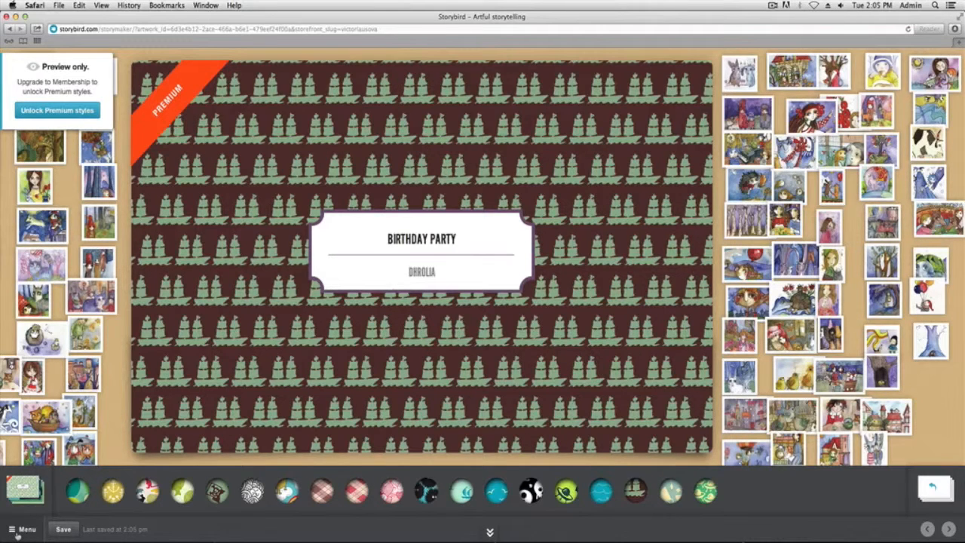
{"action": "left_click", "coordinate": [18, 529]}
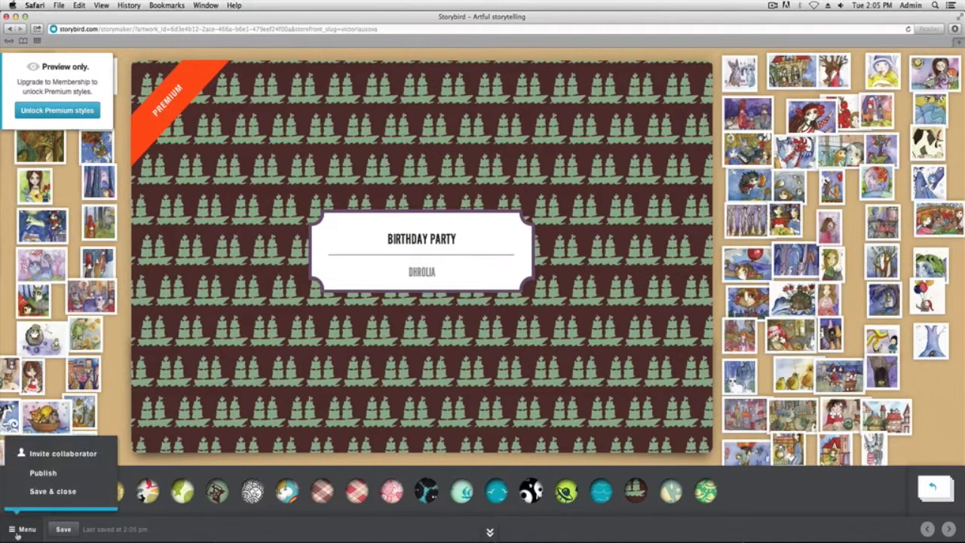
{"action": "left_click", "coordinate": [43, 473]}
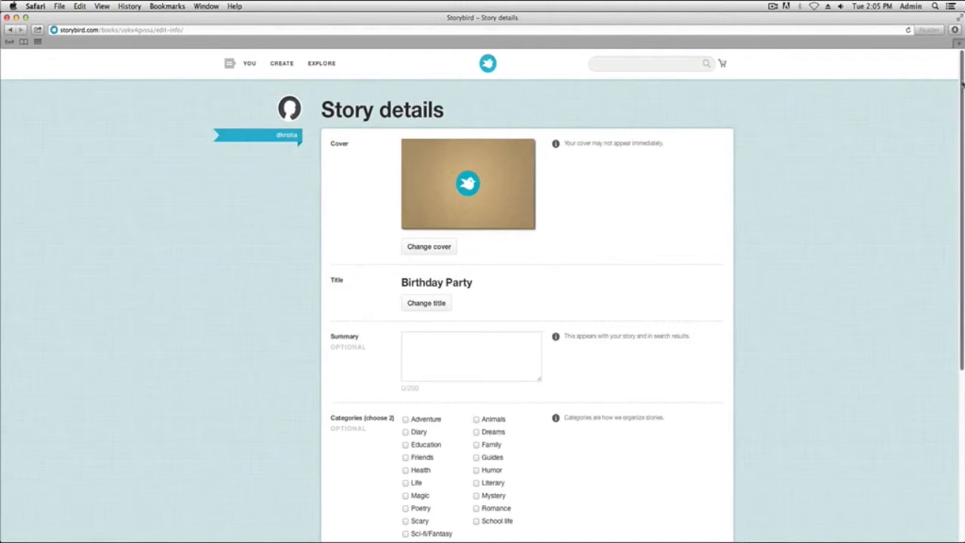
Examine the story details form, from cover and title through summary, categories, tags and target age to the privacy and publishing options
{"action": "scroll", "coordinate": [962, 85], "scroll_direction": "down", "scroll_amount": 3}
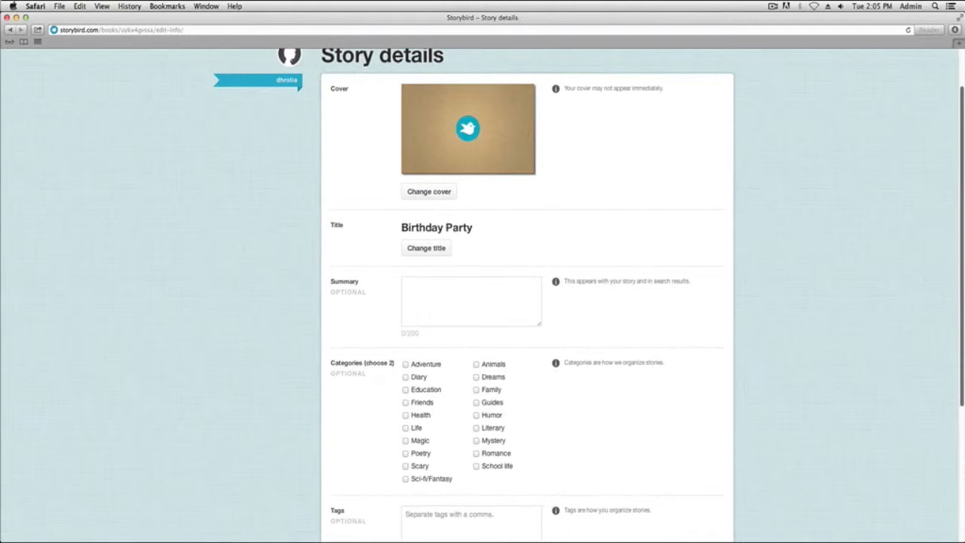
{"action": "scroll", "coordinate": [528, 302], "scroll_direction": "down", "scroll_amount": 1}
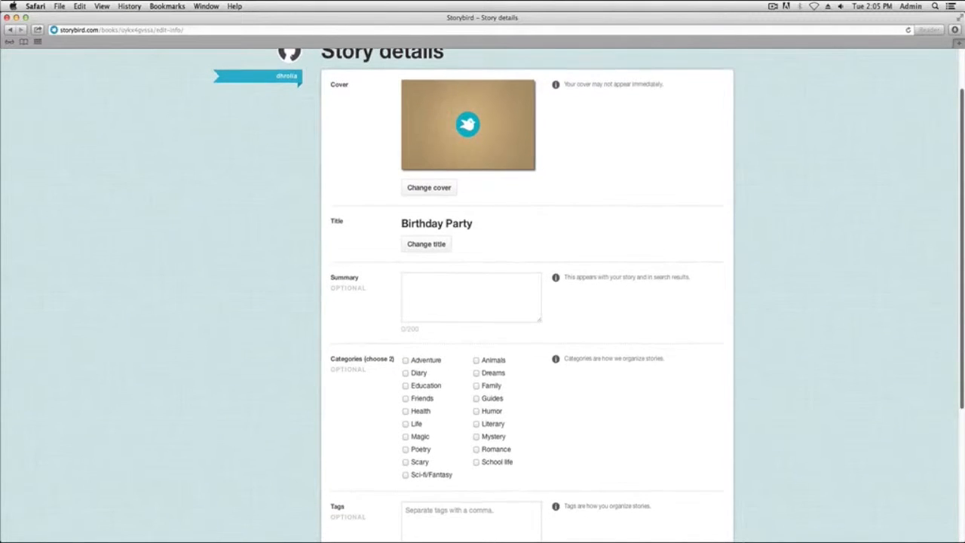
{"action": "scroll", "coordinate": [528, 301], "scroll_direction": "down", "scroll_amount": 1}
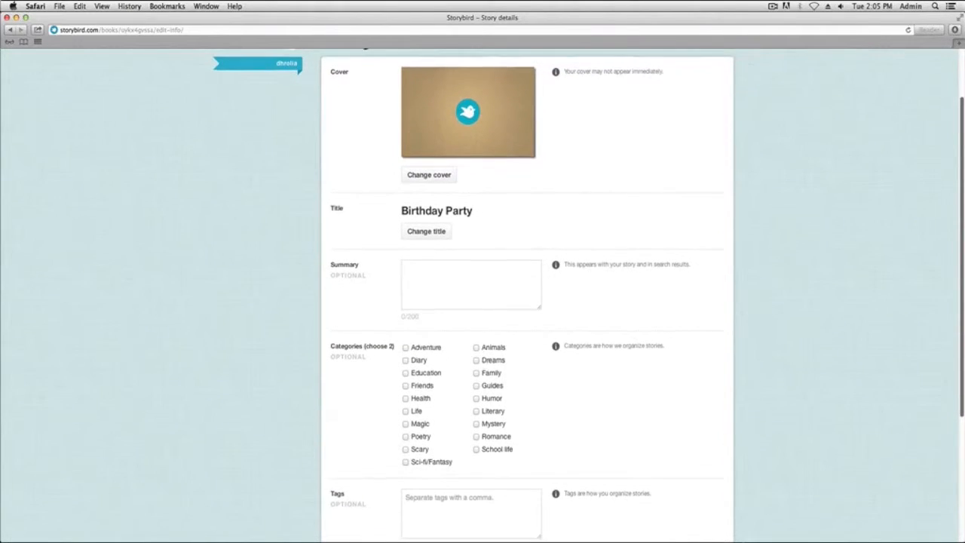
{"action": "scroll", "coordinate": [527, 302], "scroll_direction": "down", "scroll_amount": 1}
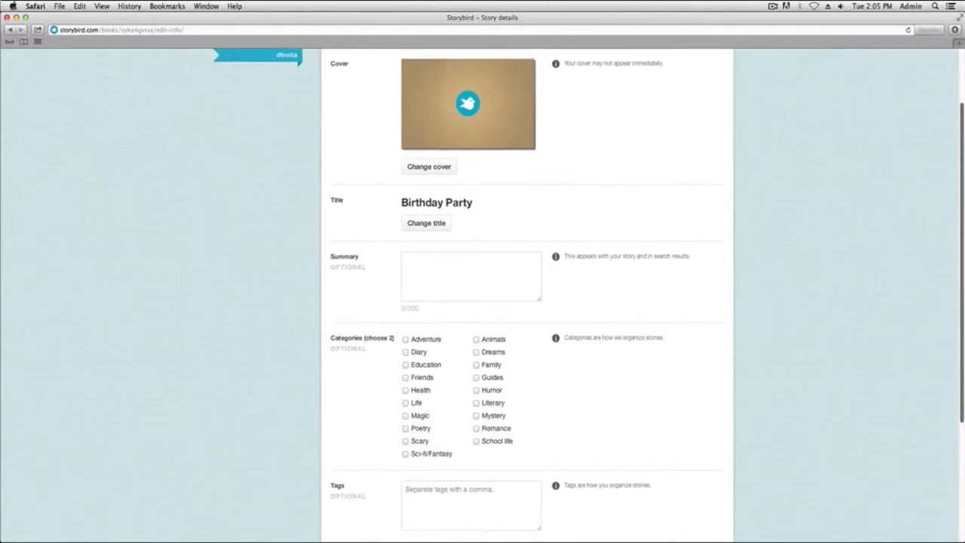
{"action": "scroll", "coordinate": [528, 301], "scroll_direction": "down", "scroll_amount": 1}
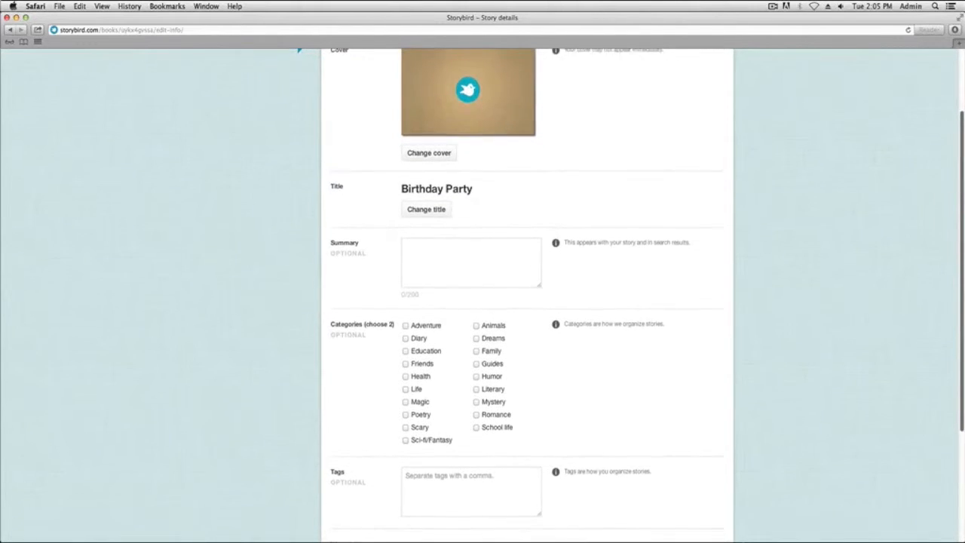
{"action": "scroll", "coordinate": [528, 302], "scroll_direction": "down", "scroll_amount": 1}
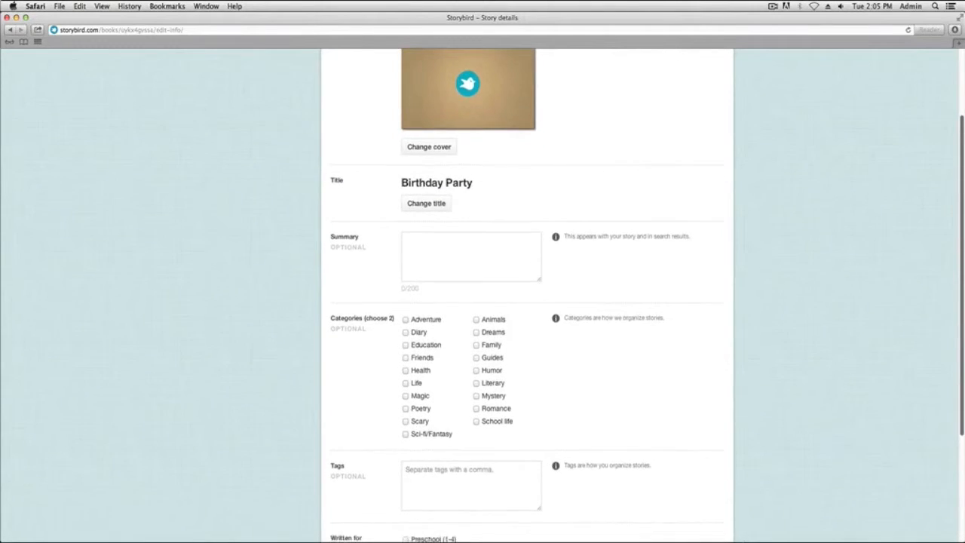
{"action": "scroll", "coordinate": [527, 301], "scroll_direction": "down", "scroll_amount": 1}
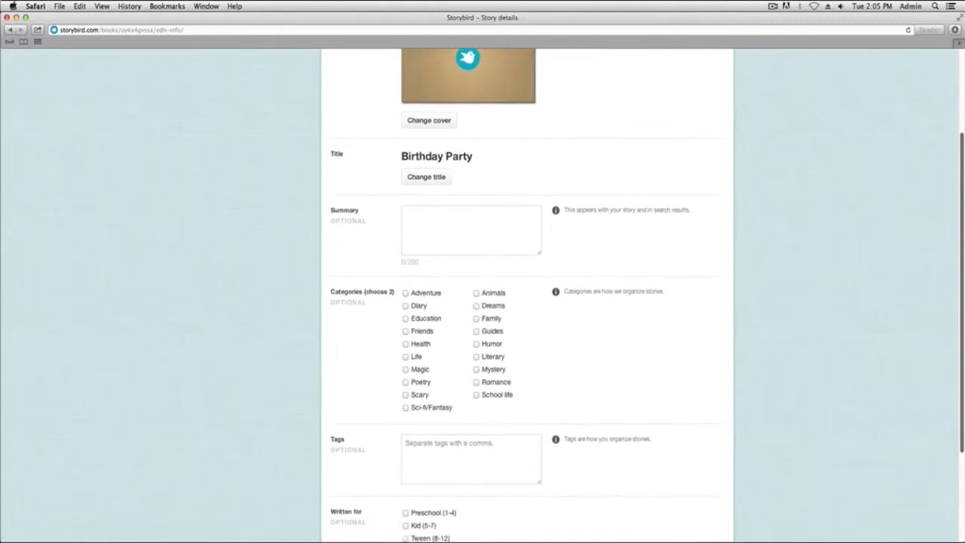
{"action": "scroll", "coordinate": [528, 302], "scroll_direction": "down", "scroll_amount": 2}
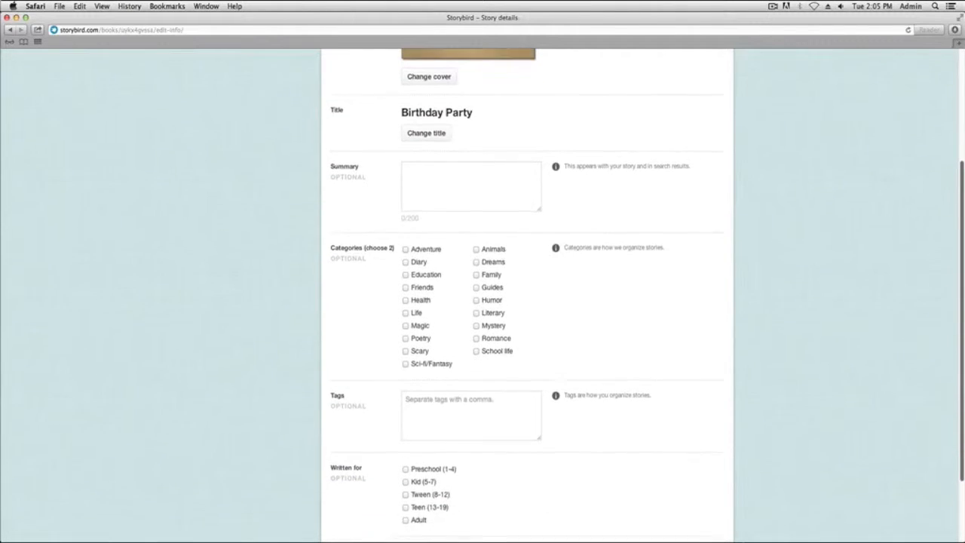
{"action": "scroll", "coordinate": [528, 301], "scroll_direction": "down", "scroll_amount": 2}
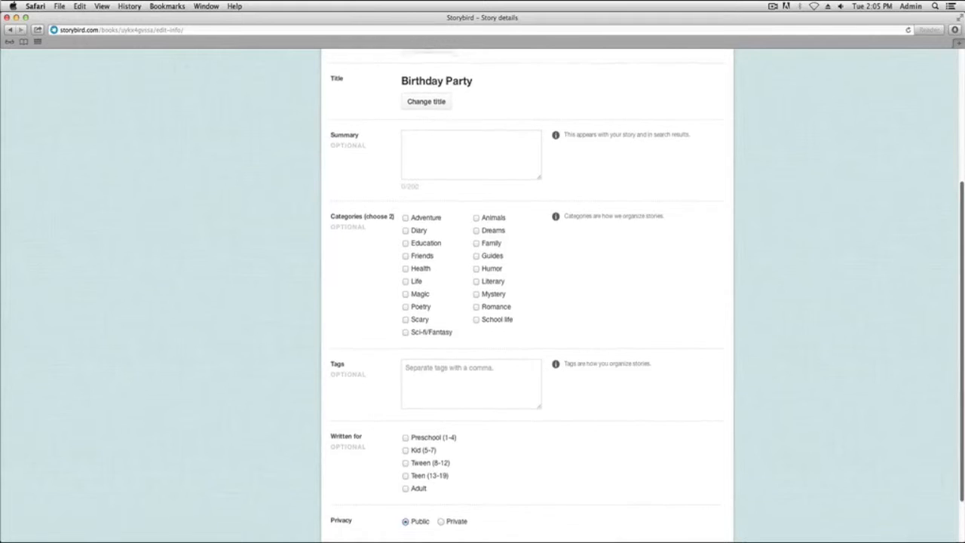
{"action": "scroll", "coordinate": [528, 301], "scroll_direction": "down", "scroll_amount": 2}
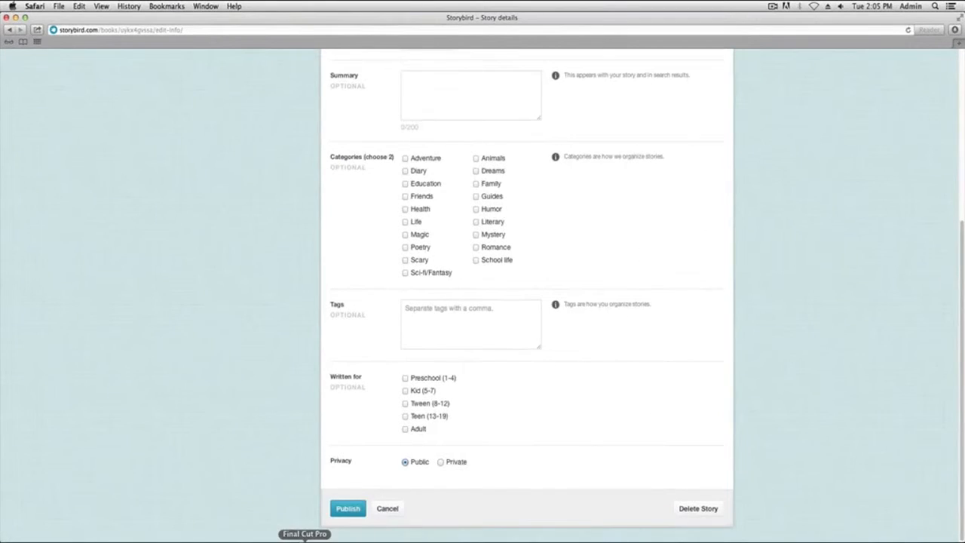